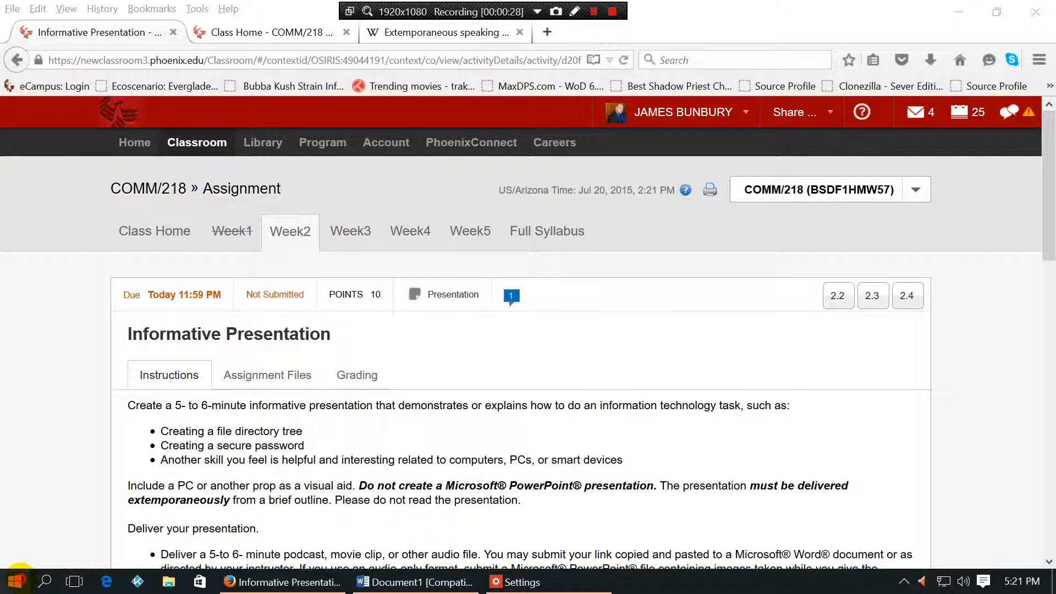
# Step: Open Settings from the Start menu to reach Accounts' Family & other users page
pyautogui.click(16, 578)
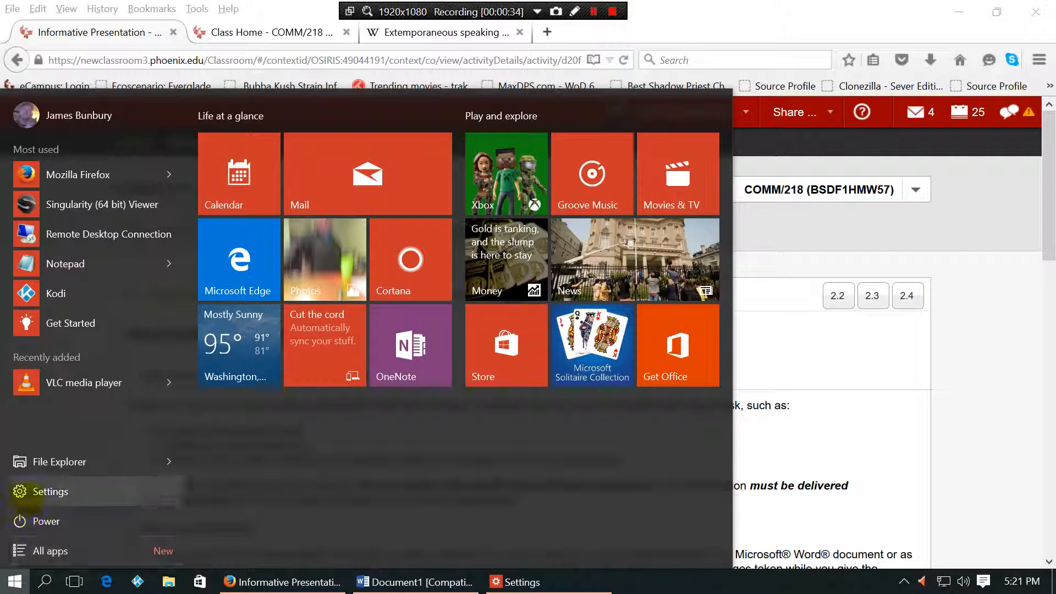
pyautogui.click(22, 491)
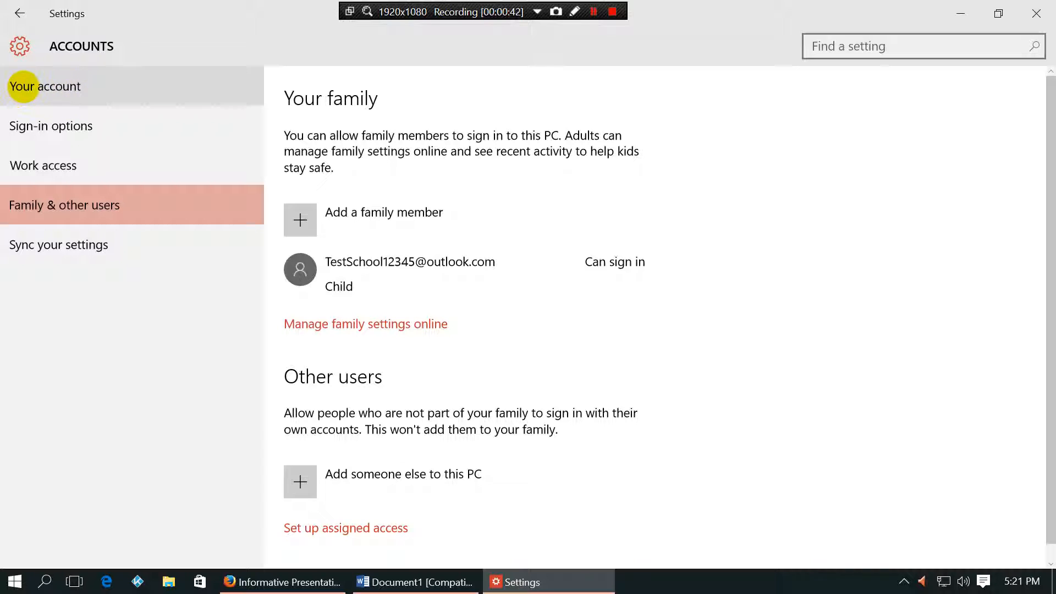
pyautogui.click(23, 87)
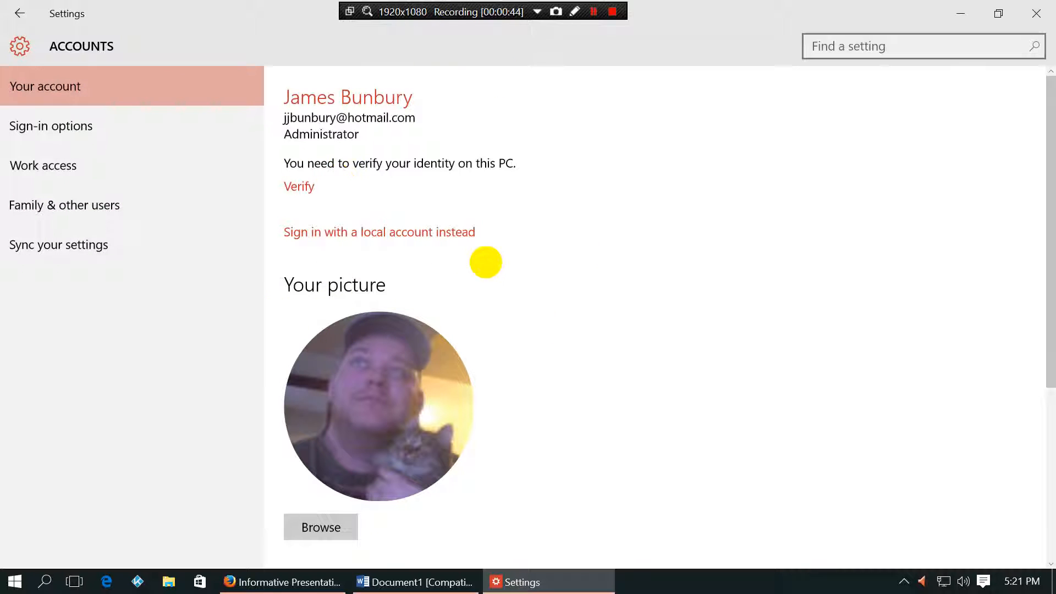
pyautogui.click(64, 124)
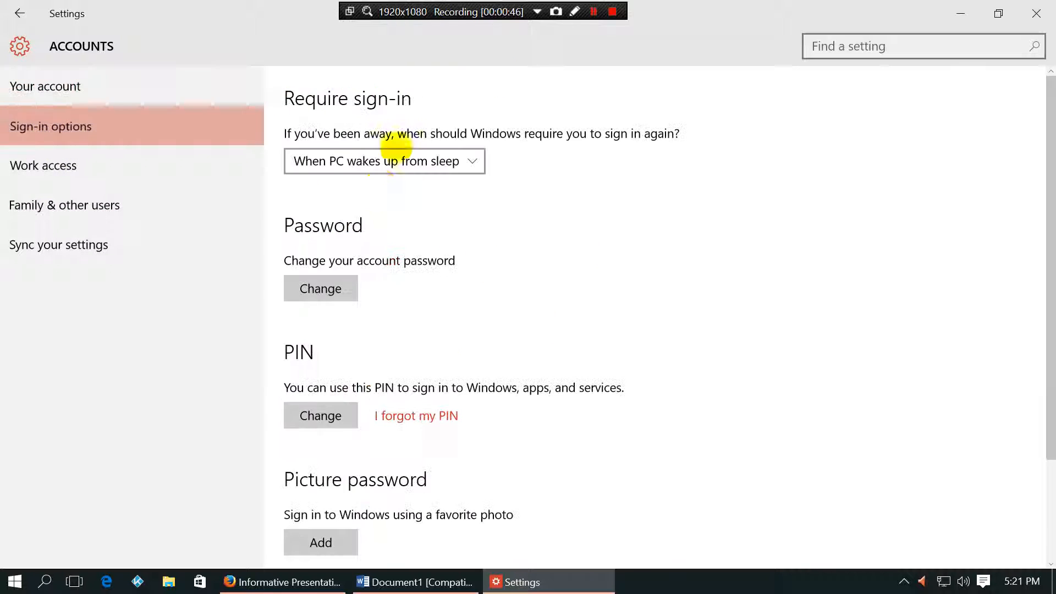
pyautogui.click(42, 165)
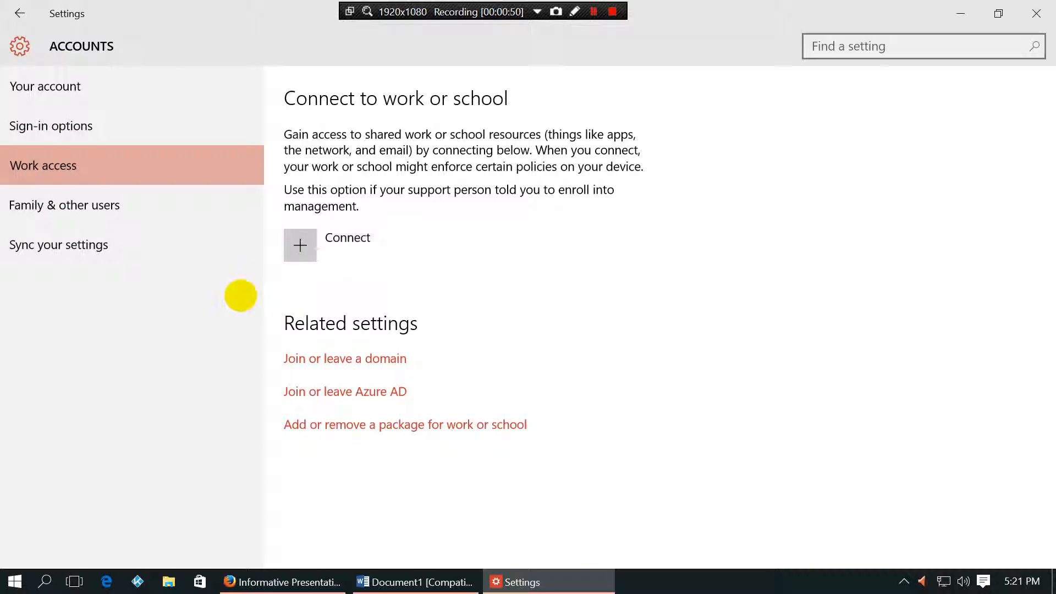
pyautogui.click(77, 210)
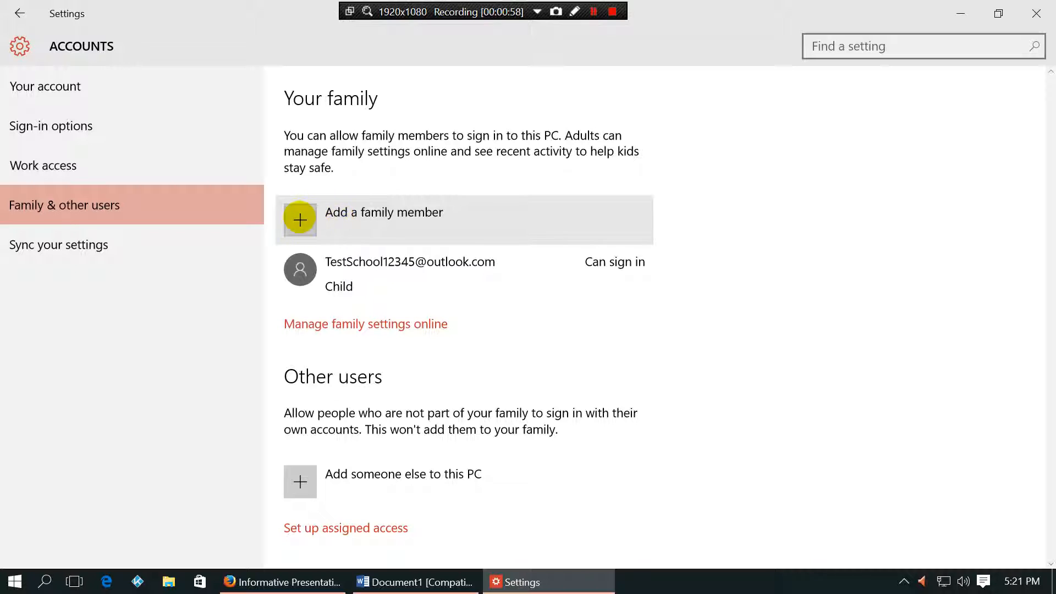
# Step: Start adding a new family member under Your family
pyautogui.click(300, 218)
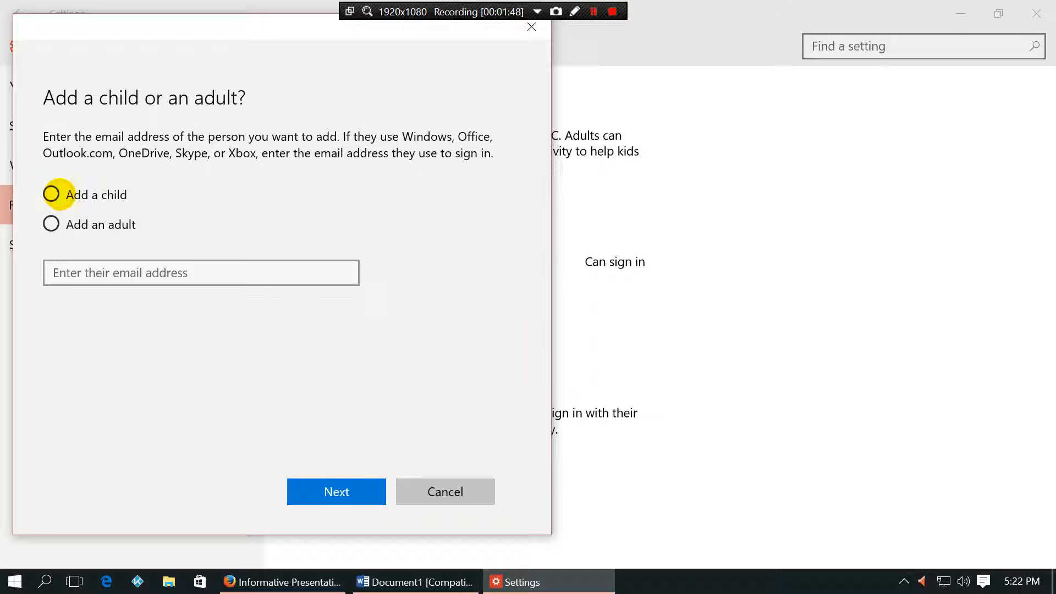
# Step: Add a child without an email, entering first name, last name and a new outlook.com address, which is taken
pyautogui.click(51, 193)
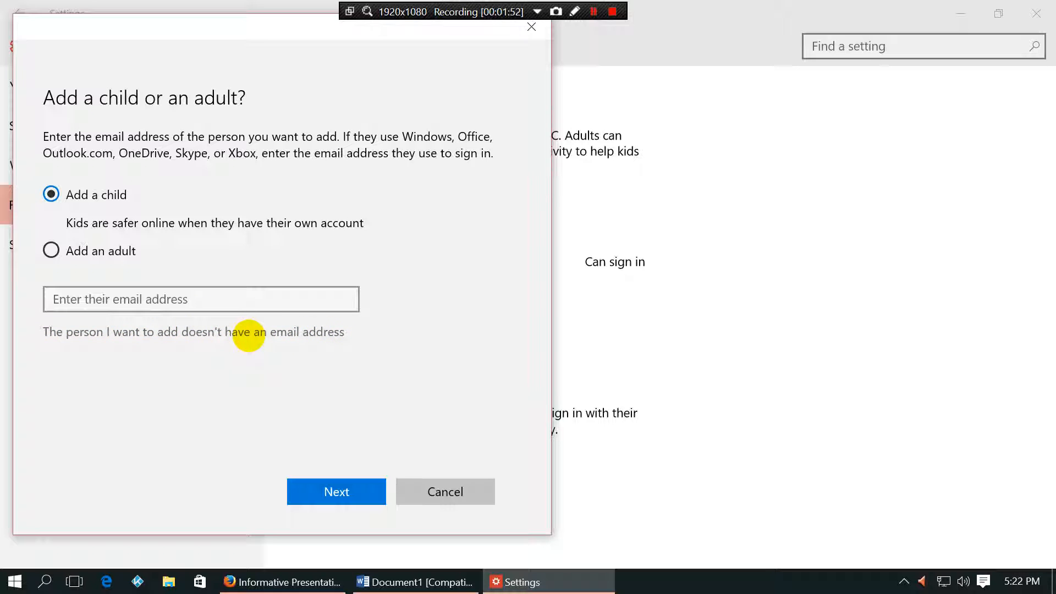
pyautogui.click(252, 332)
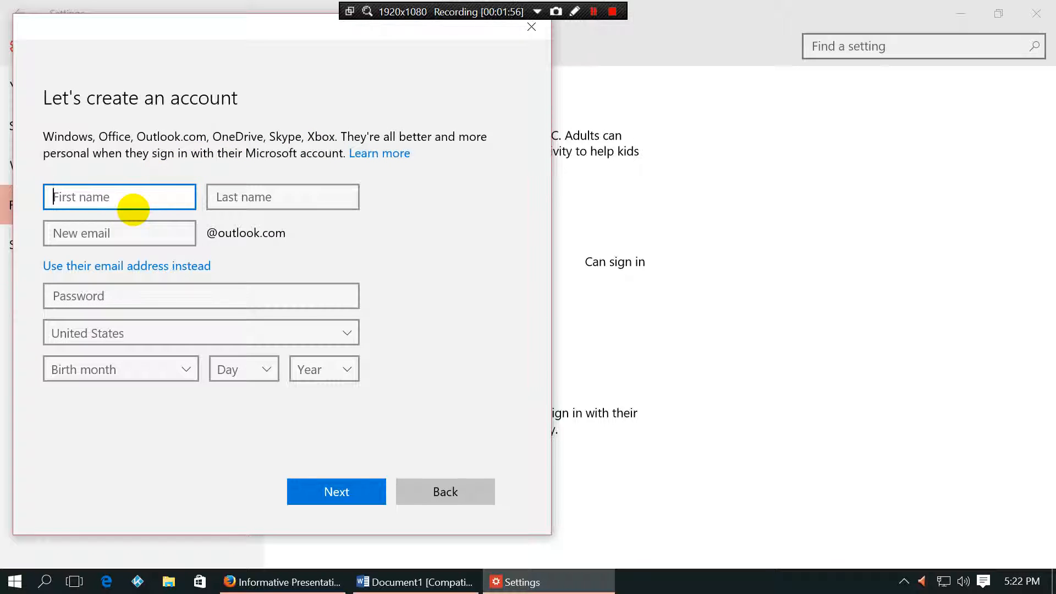
pyautogui.write('ch')
pyautogui.press('BackSpace')
pyautogui.press('BackSpace')
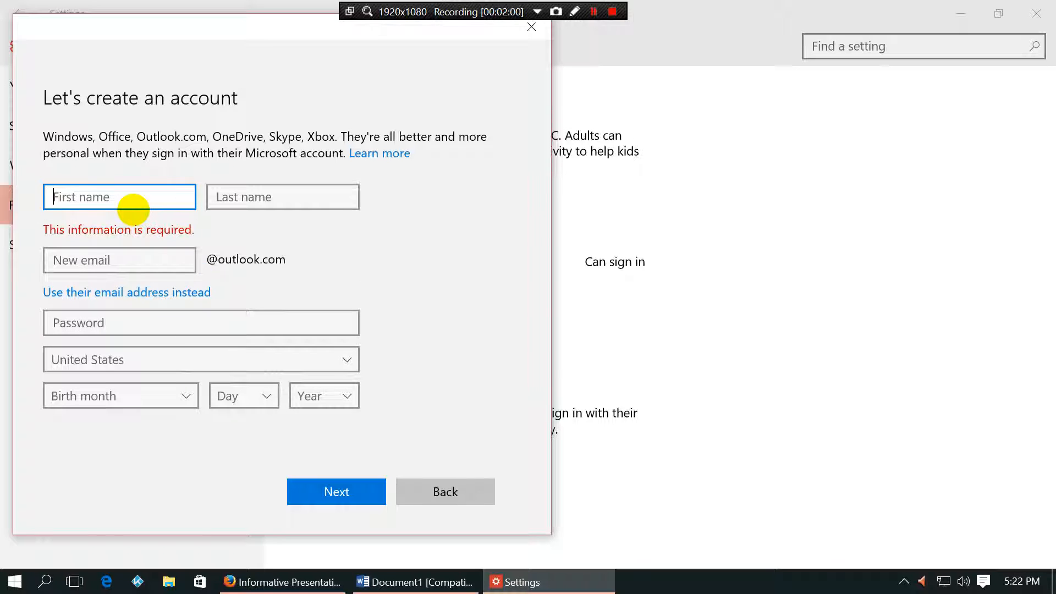
pyautogui.write('test')
pyautogui.click(252, 198)
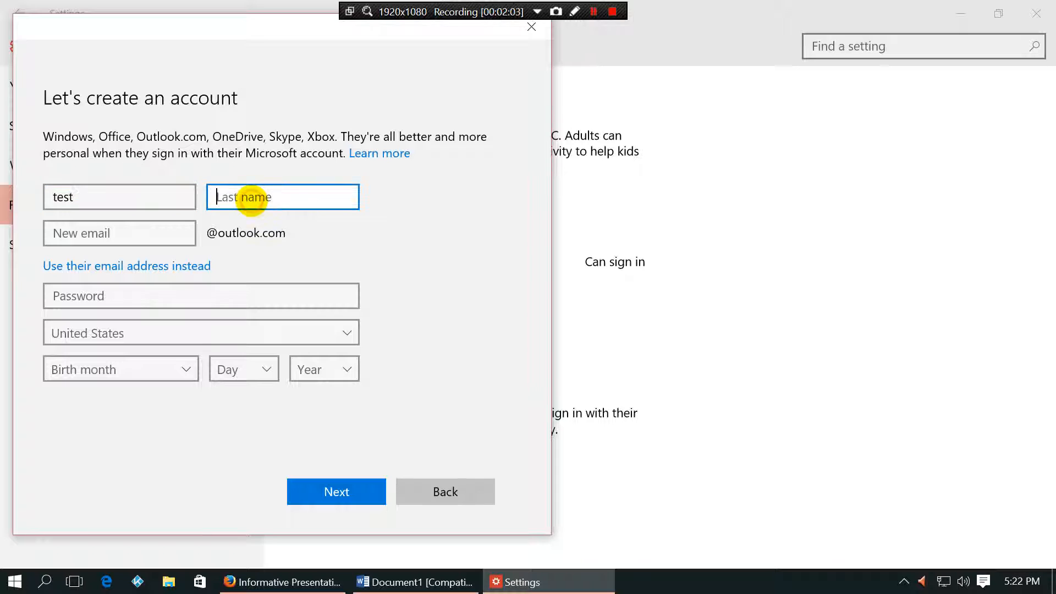
pyautogui.write('presentation')
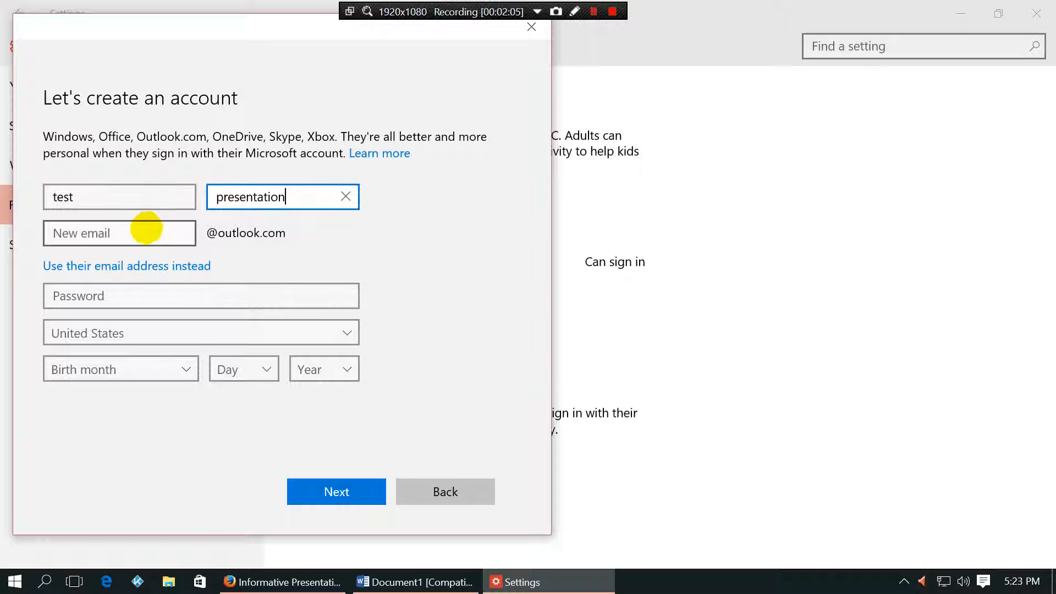
pyautogui.click(145, 228)
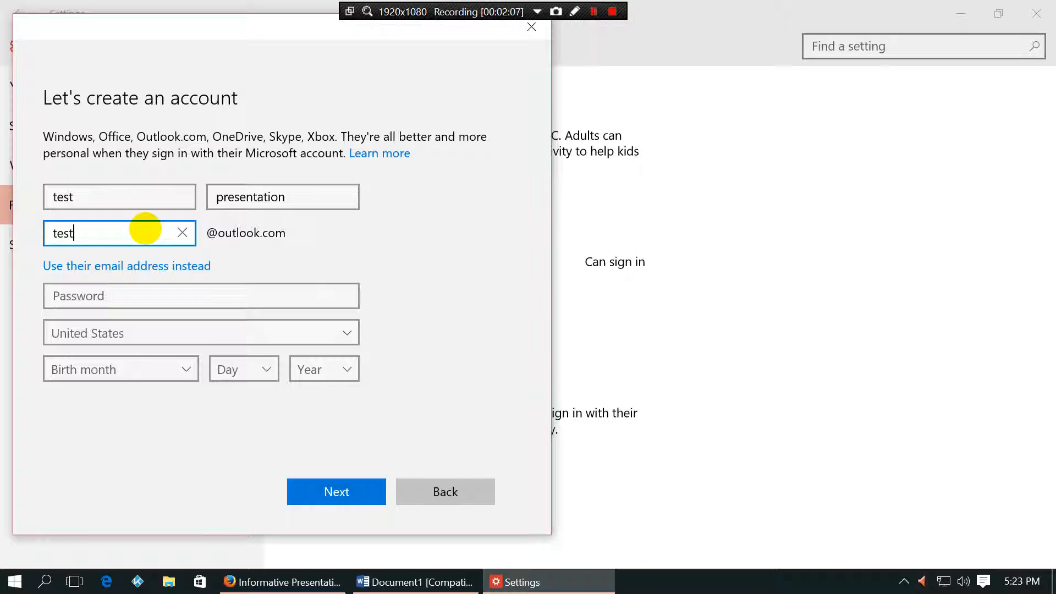
pyautogui.click(140, 296)
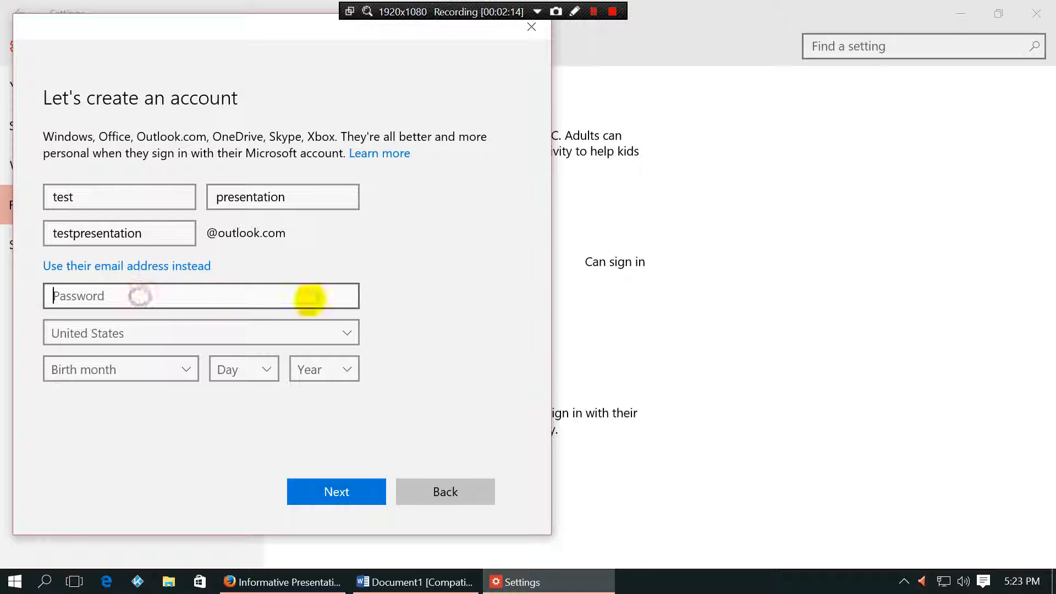
pyautogui.click(153, 234)
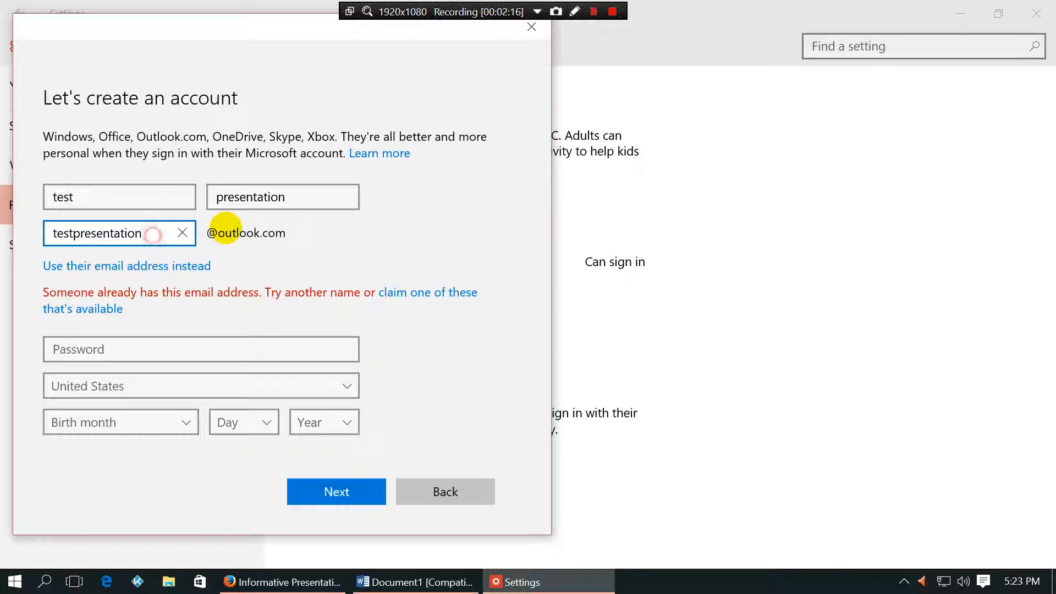
# Step: Append 123 to the taken outlook.com address so it's available, then enter the account password
pyautogui.click(134, 344)
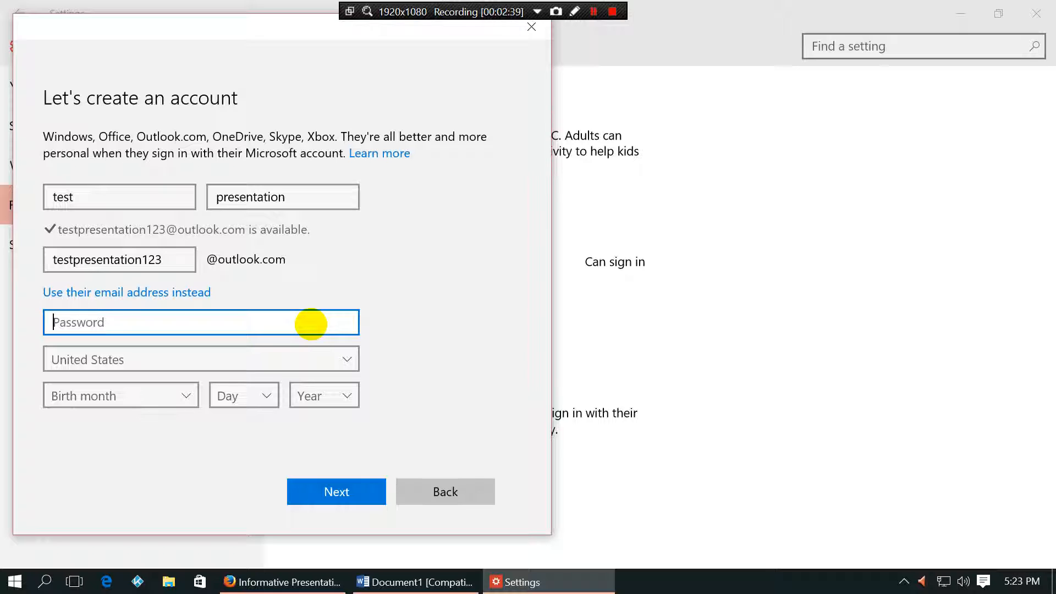
pyautogui.write('password123')
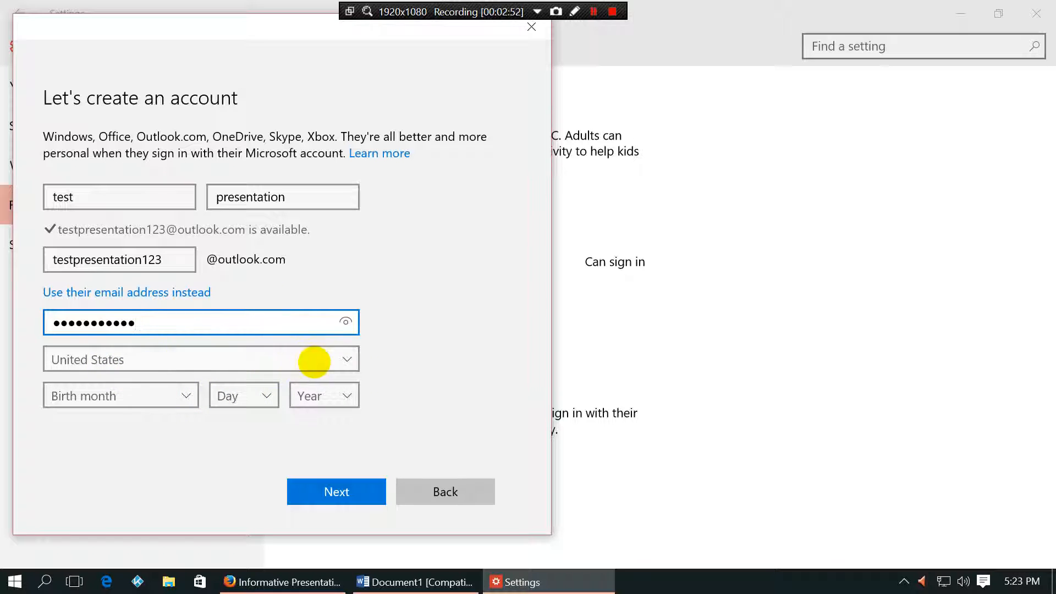
# Step: Keep United States as country, set the birth date to July 20, 2005, and submit
pyautogui.click(350, 359)
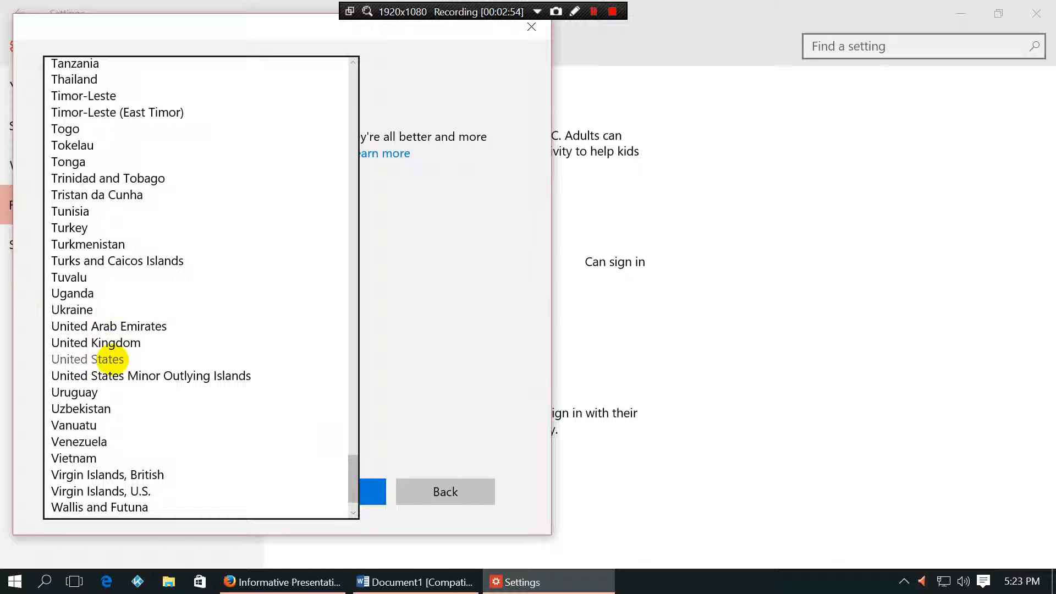
pyautogui.click(91, 359)
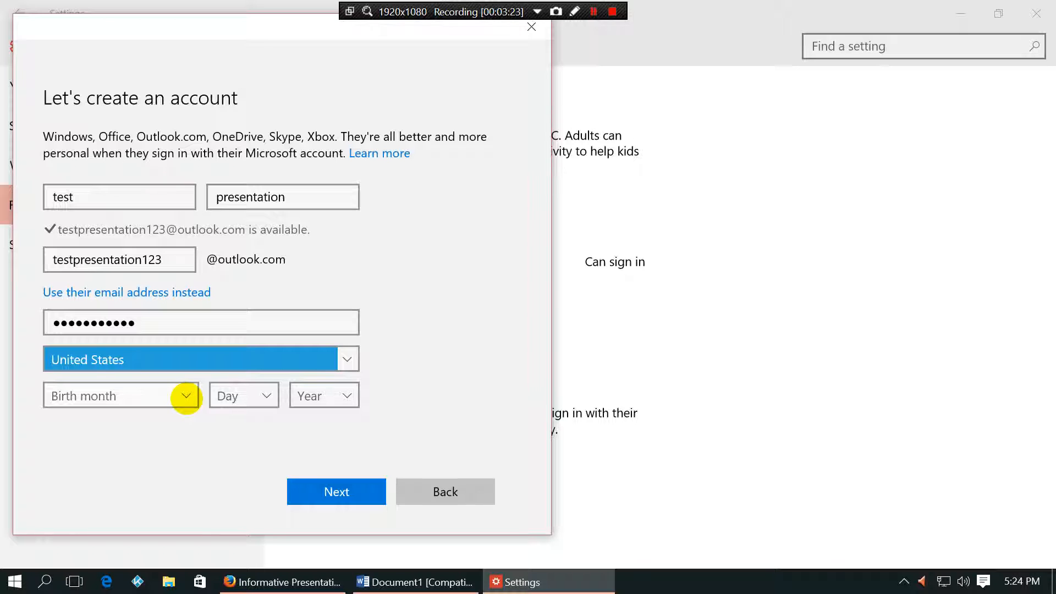
pyautogui.click(186, 396)
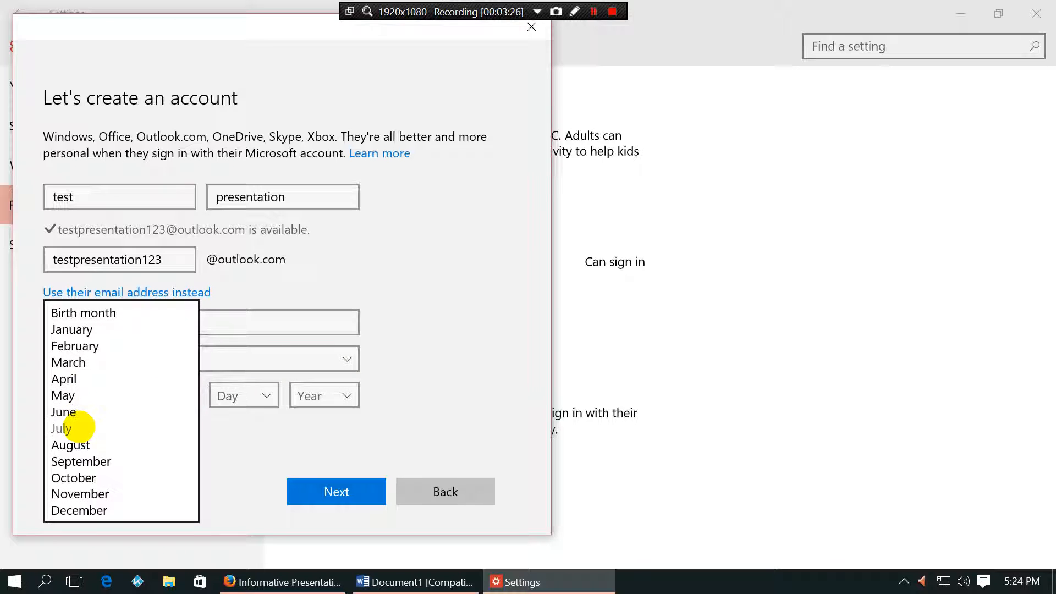
pyautogui.click(78, 427)
pyautogui.click(257, 400)
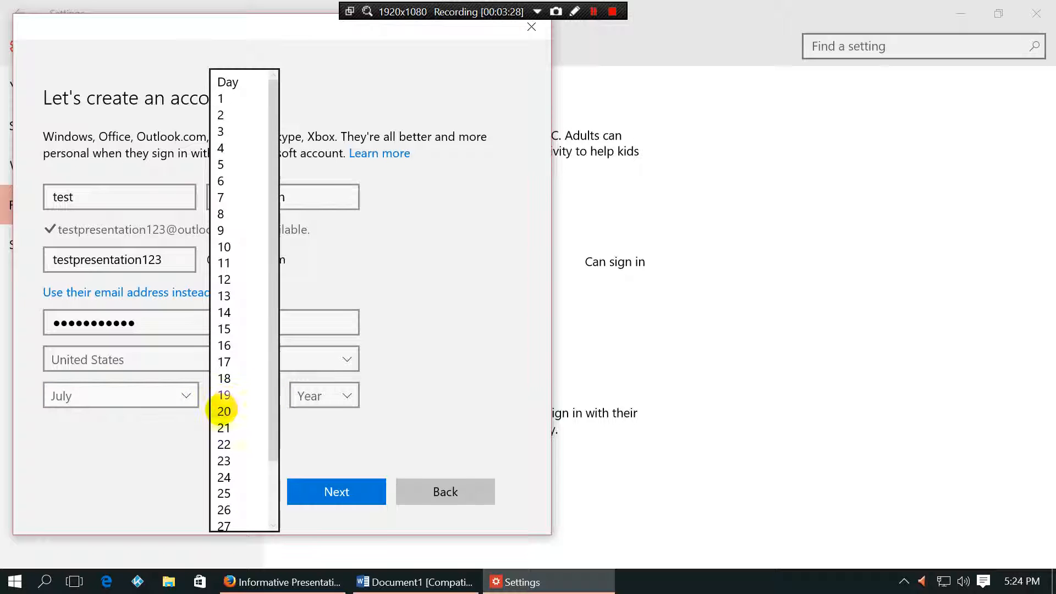
pyautogui.click(224, 411)
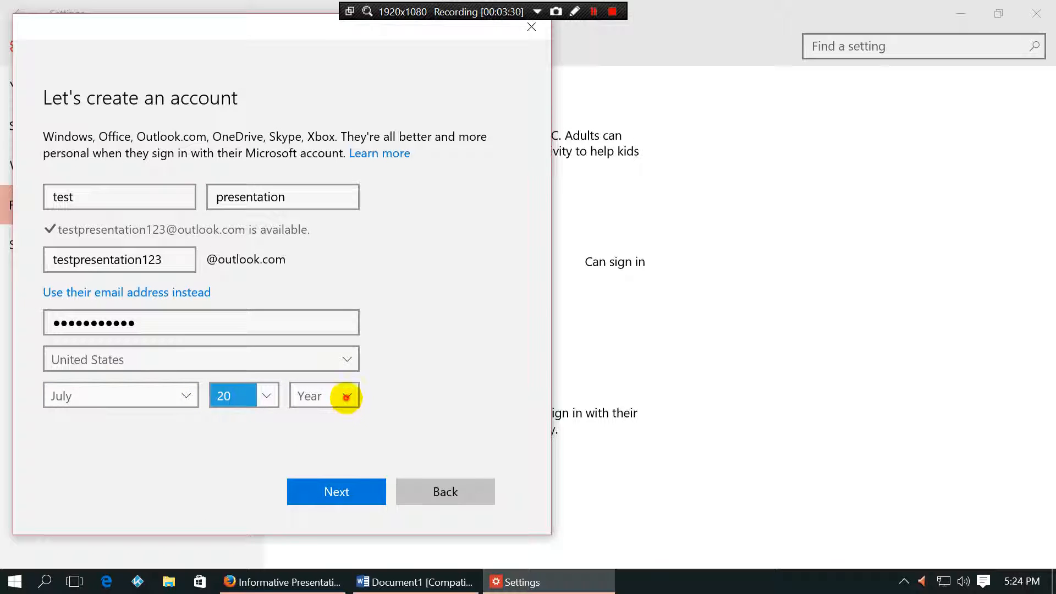
pyautogui.click(347, 396)
pyautogui.scroll(-3, 327, 396)
pyautogui.scroll(-4, 323, 395)
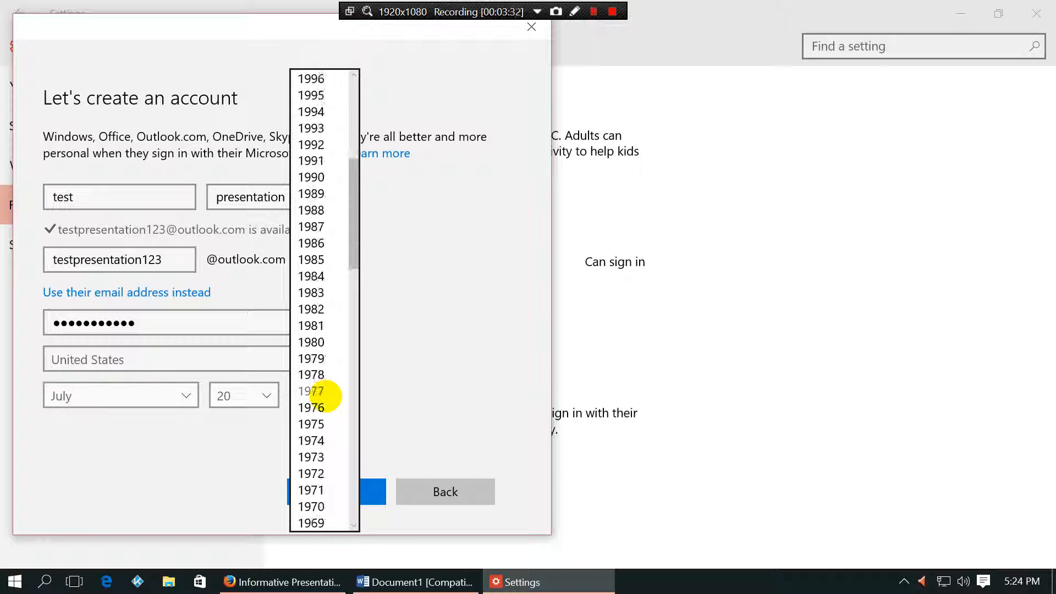
pyautogui.scroll(4, 309, 257)
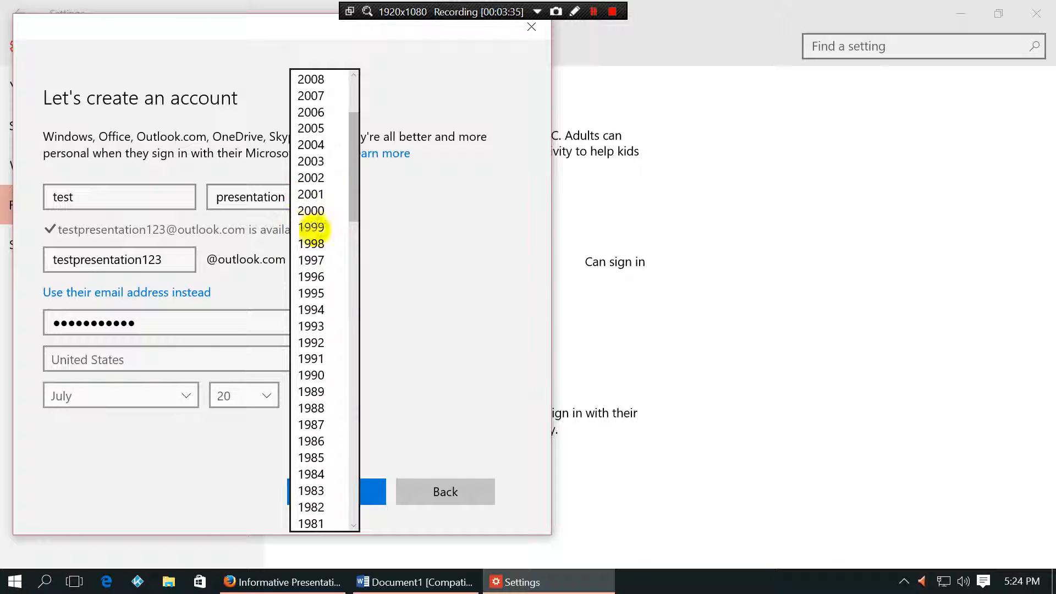
pyautogui.click(310, 127)
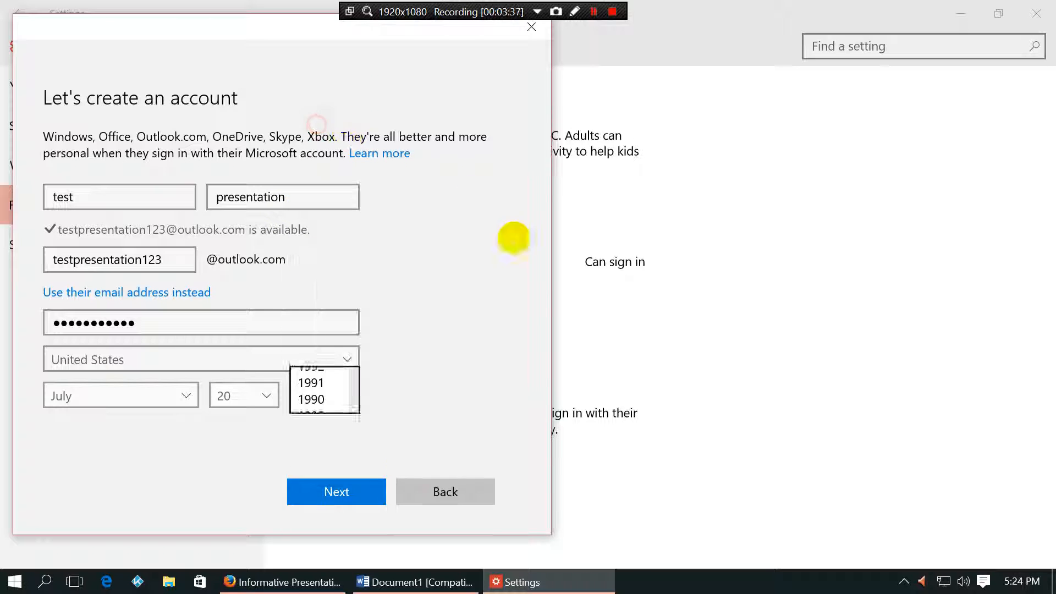
pyautogui.click(338, 491)
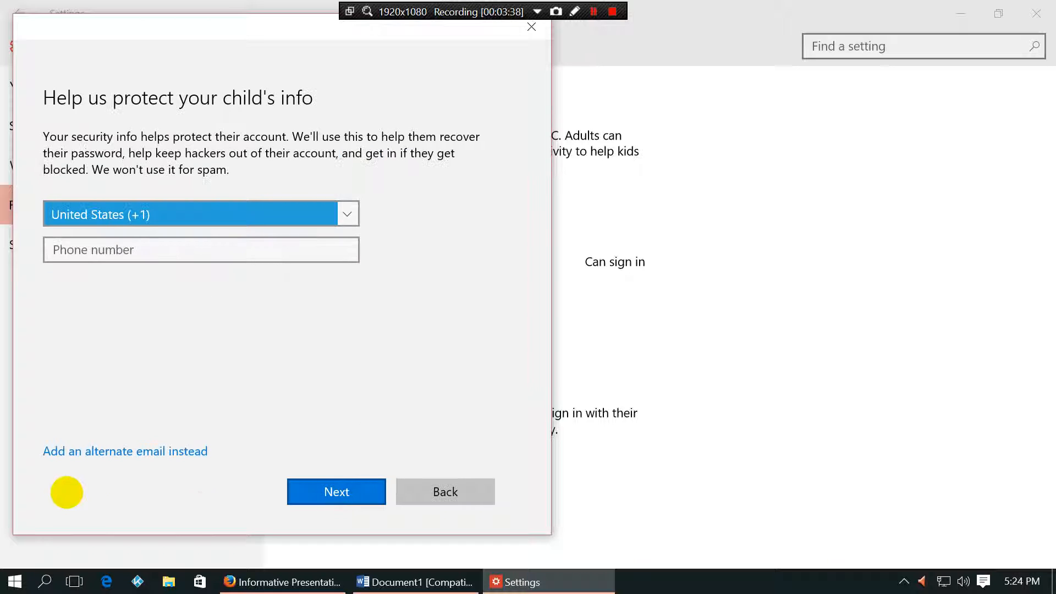
# Step: Provide an alternate email instead of a phone as the child's security info and submit
pyautogui.click(162, 452)
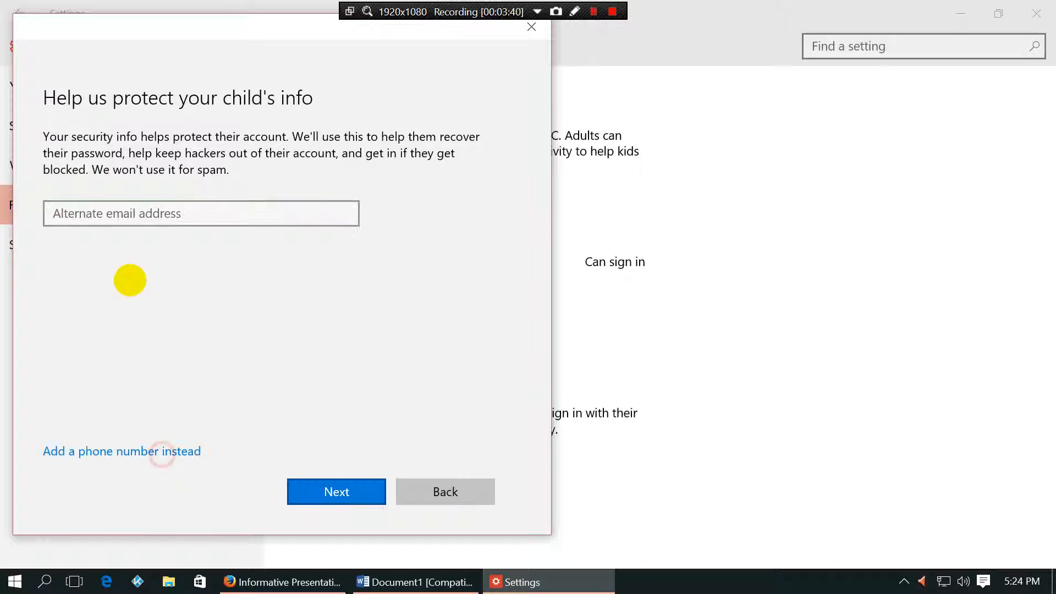
pyautogui.click(104, 214)
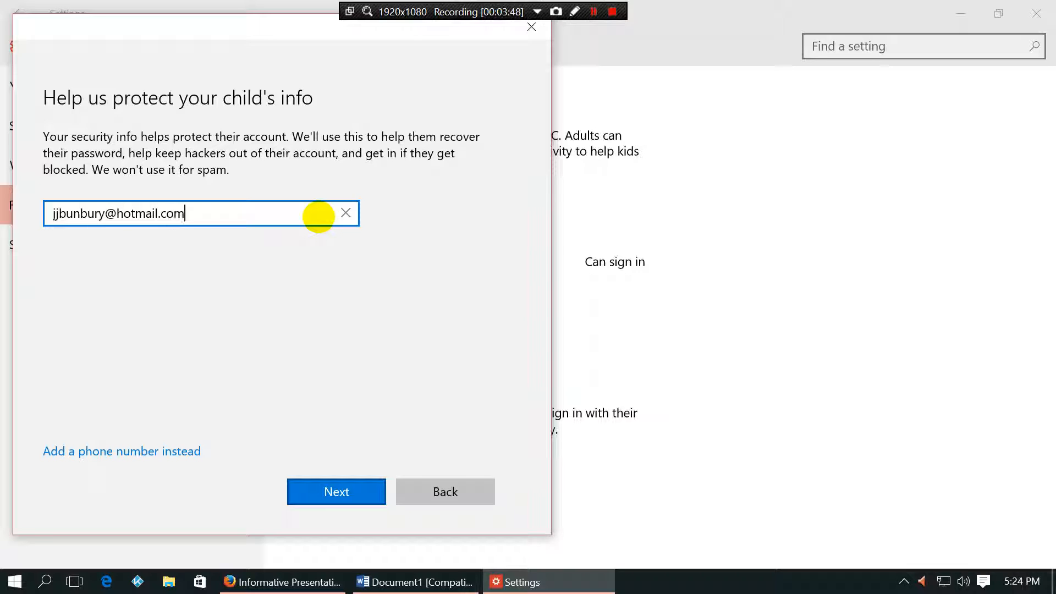
pyautogui.click(358, 491)
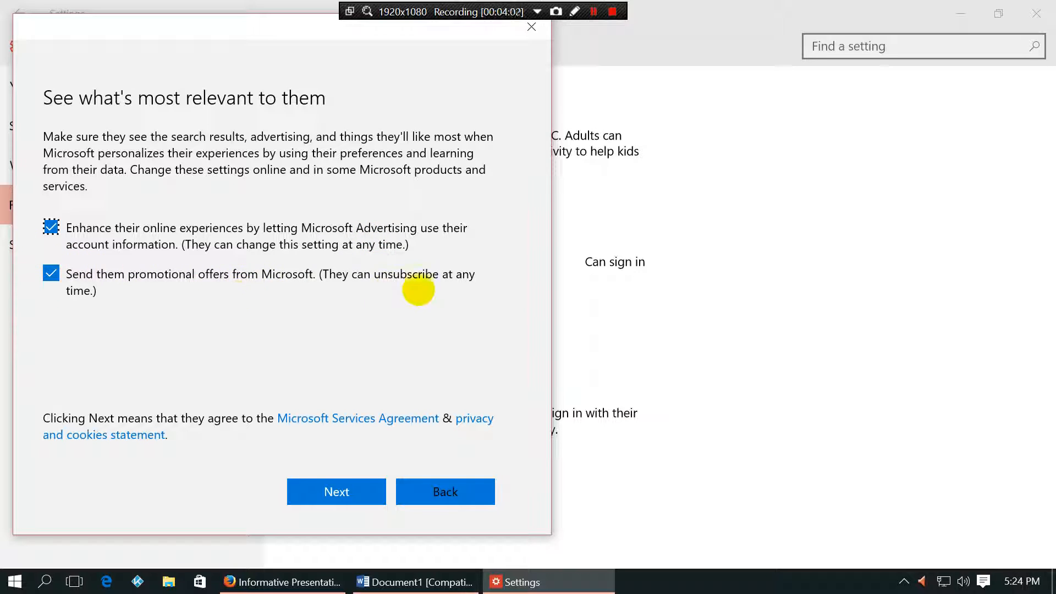
# Step: Opt out of promotional offers and Microsoft Advertising, then continue
pyautogui.click(50, 273)
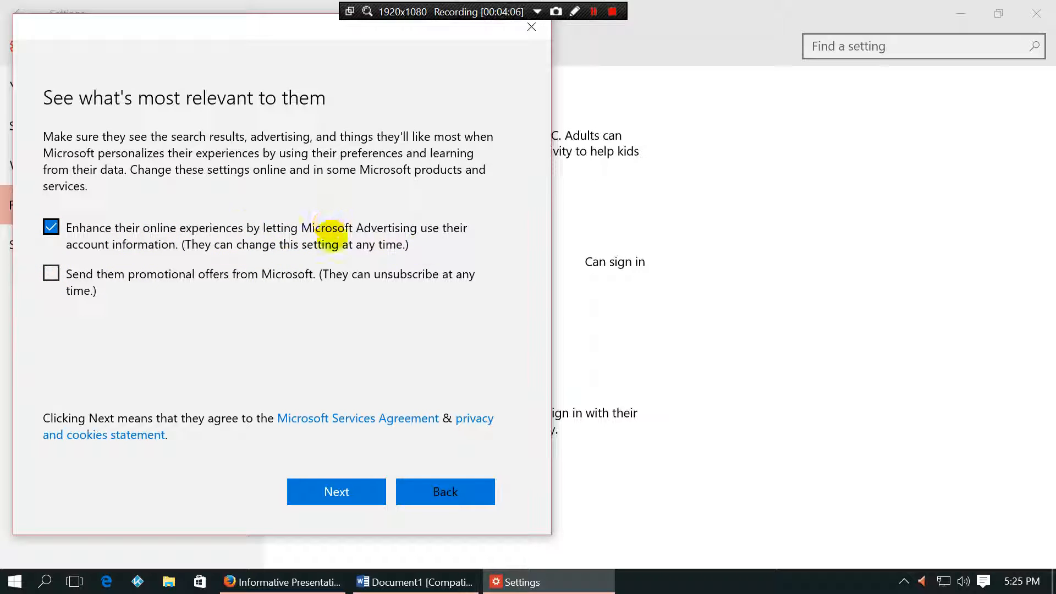
pyautogui.click(50, 226)
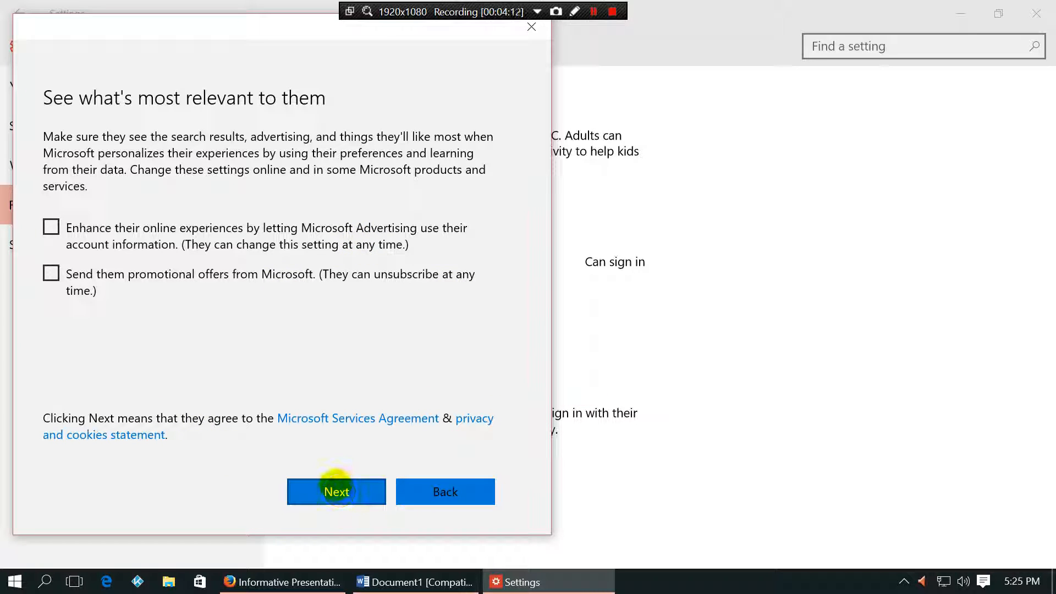
pyautogui.click(329, 484)
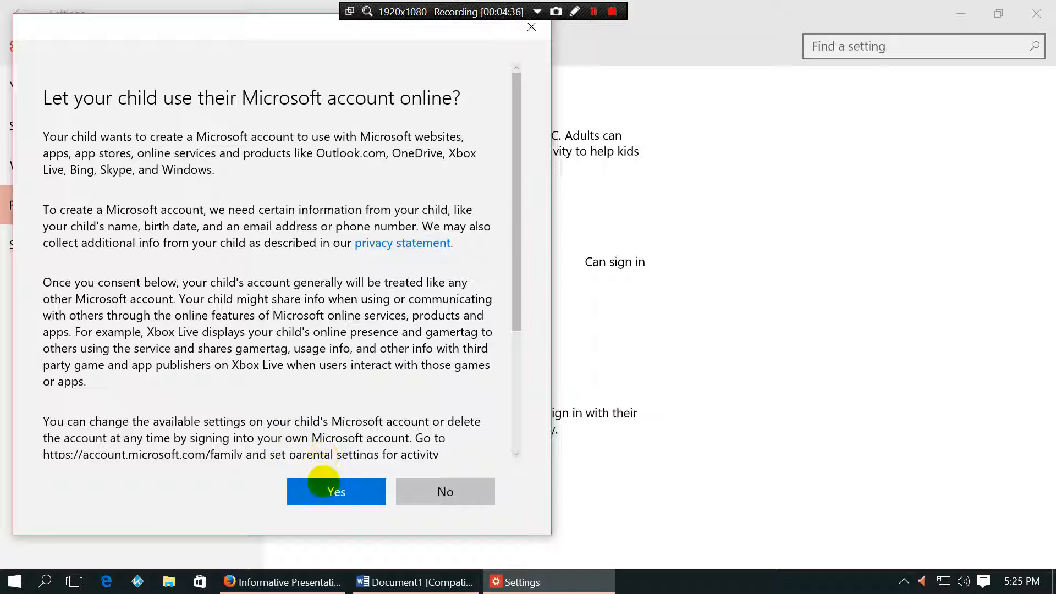
# Step: Read through the consent text and answer Yes to give parental consent
pyautogui.scroll(-5, 354, 405)
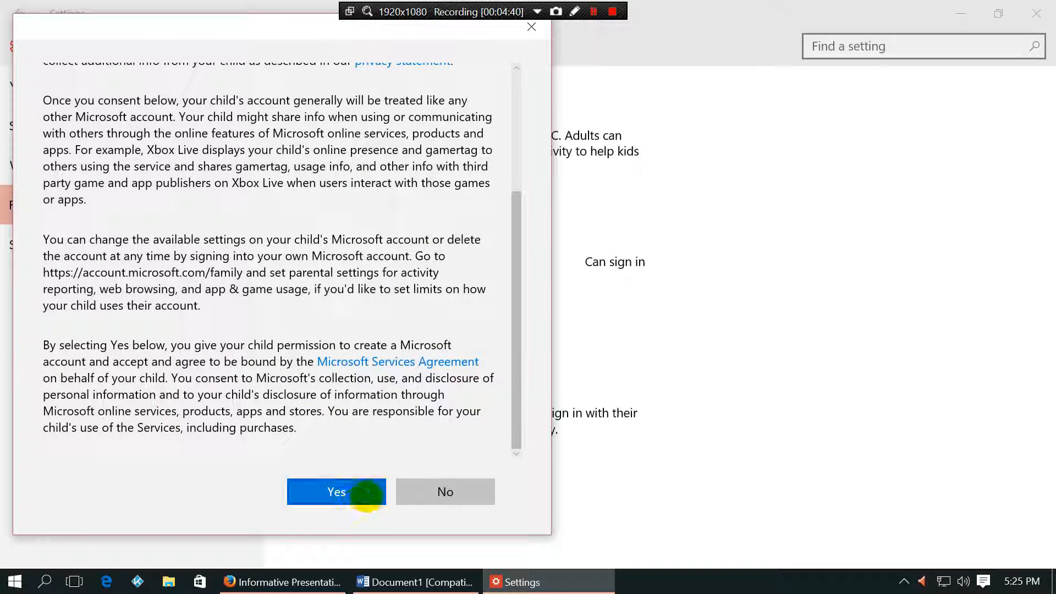
pyautogui.click(325, 485)
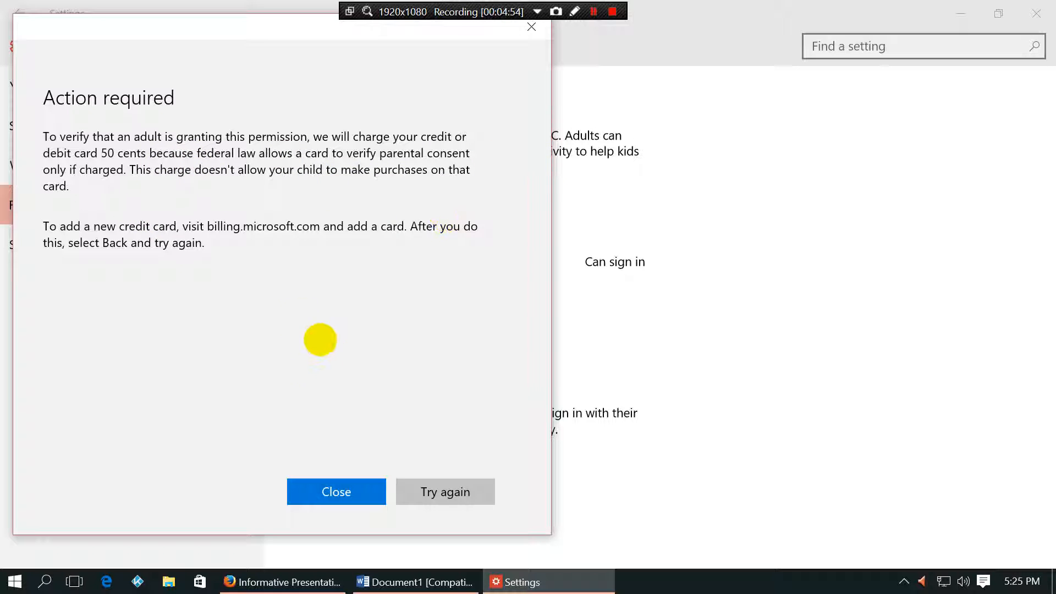
# Step: Retry the card verification, then close the Action required notice
pyautogui.click(410, 486)
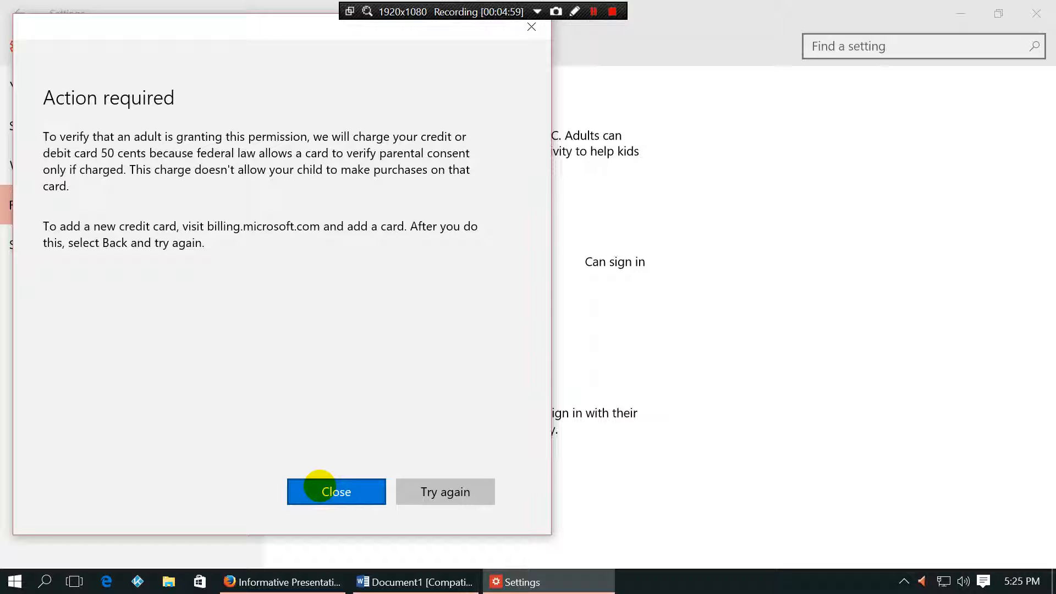
pyautogui.click(320, 487)
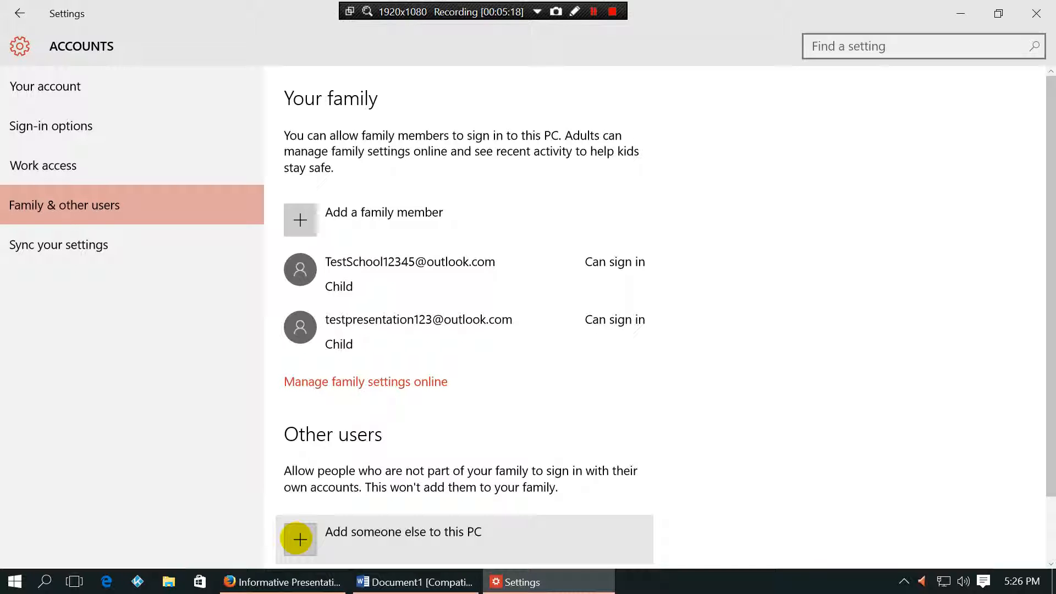
# Step: Add someone else to this PC by entering the person's email address and submitting it
pyautogui.click(298, 539)
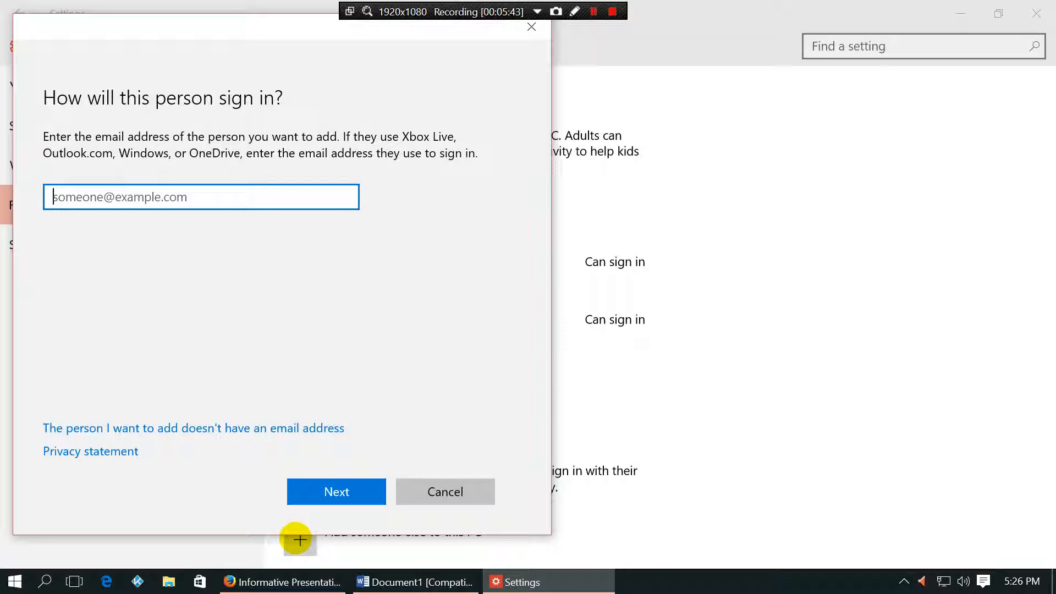
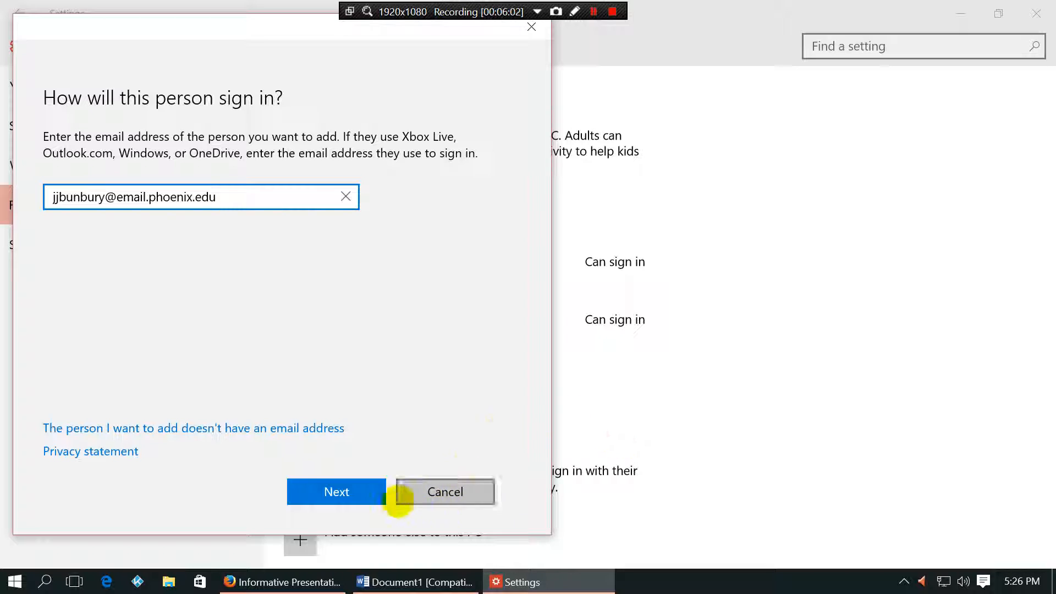
pyautogui.click(341, 493)
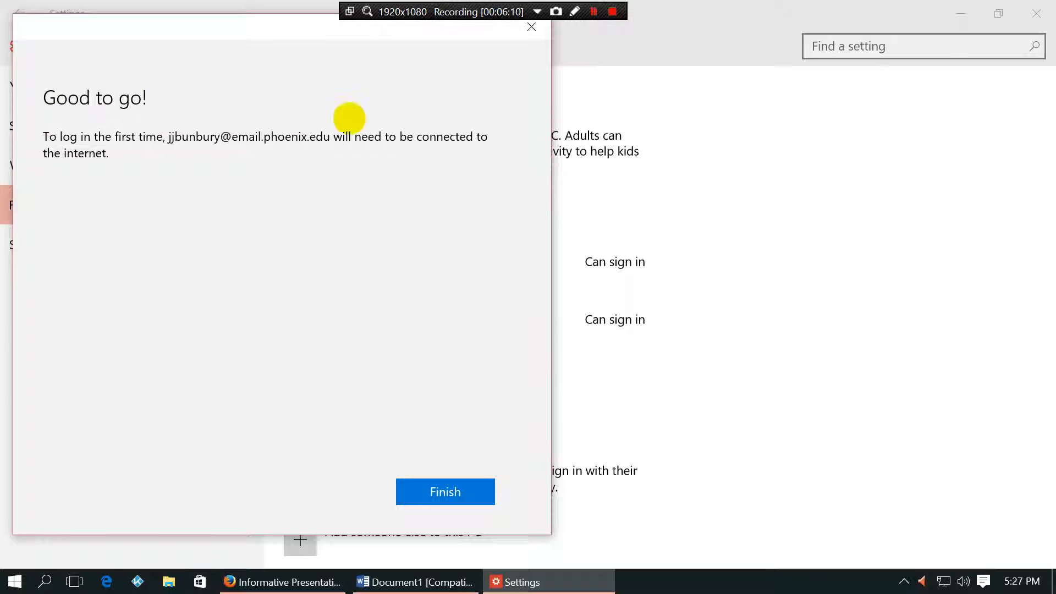
# Step: Finish adding the school-email user, confirm it under Other users, and close Settings
pyautogui.click(179, 152)
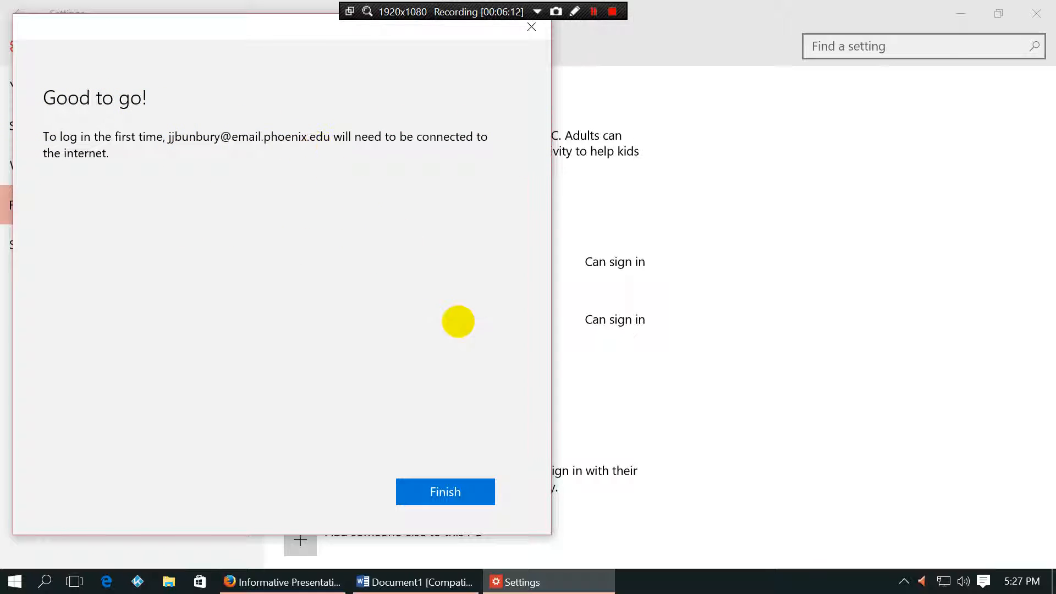
pyautogui.click(455, 489)
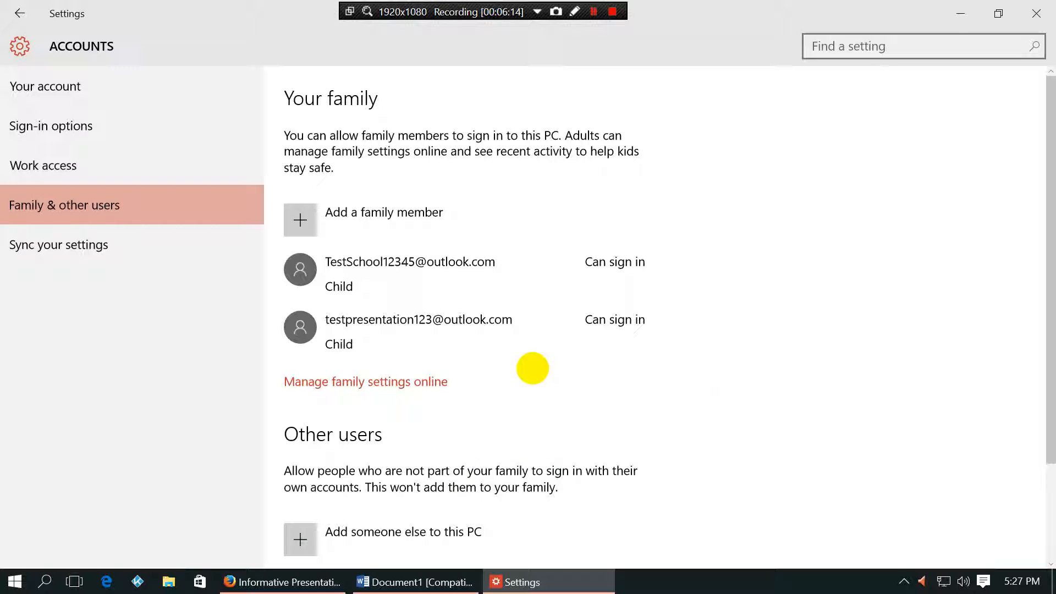
pyautogui.scroll(-2, 451, 396)
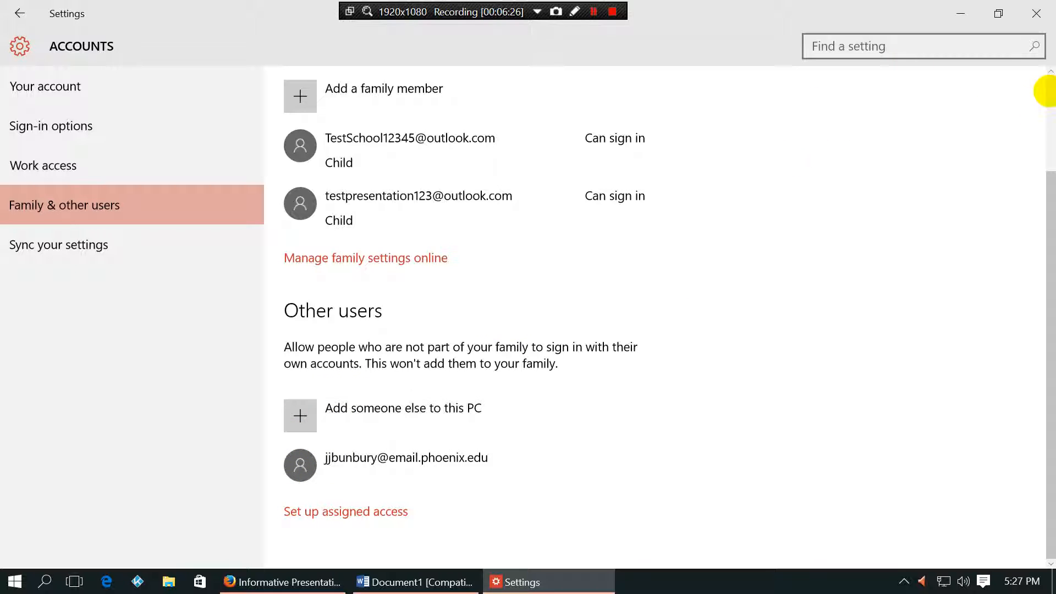
pyautogui.click(1035, 12)
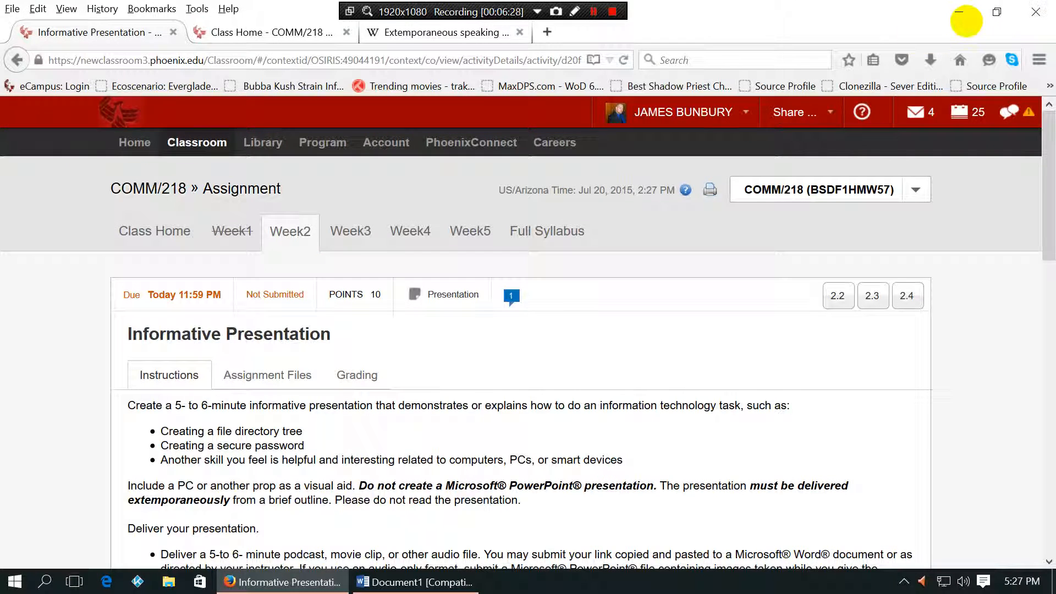
# Step: Minimize Firefox and launch Settings from the Start menu
pyautogui.click(960, 11)
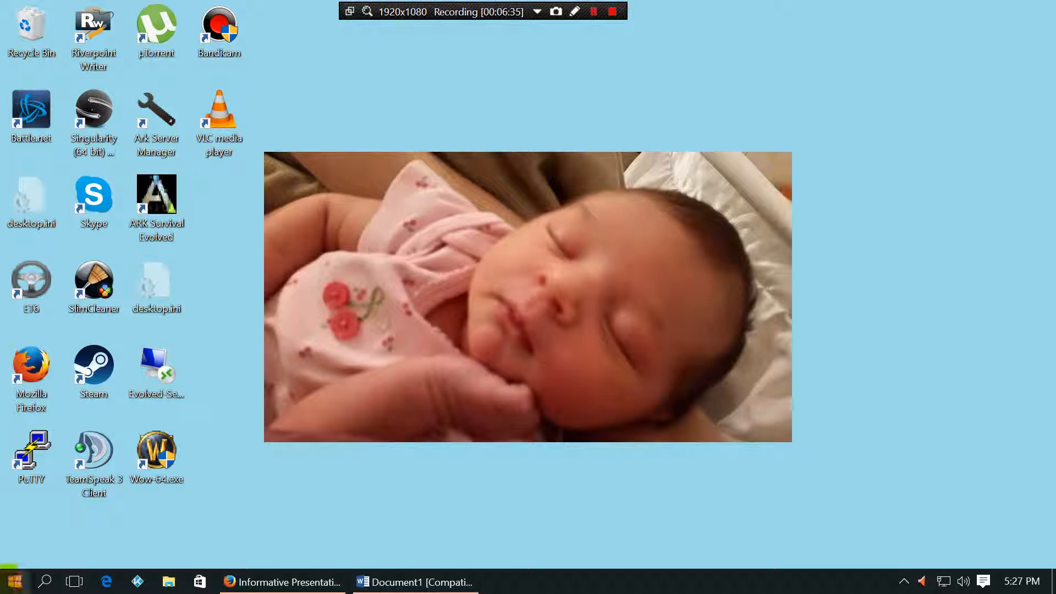
pyautogui.click(11, 577)
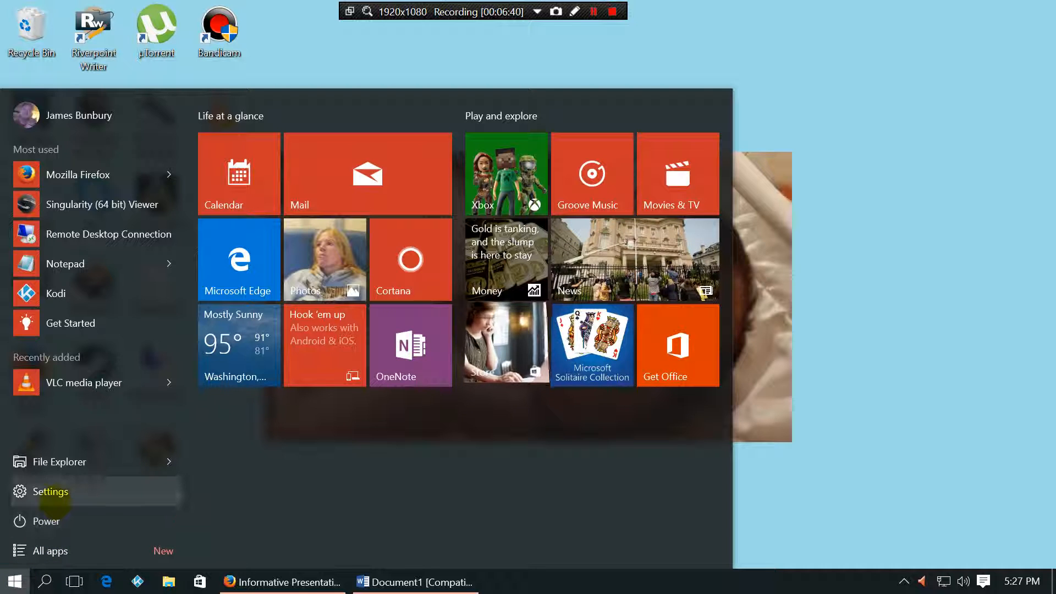
pyautogui.click(55, 498)
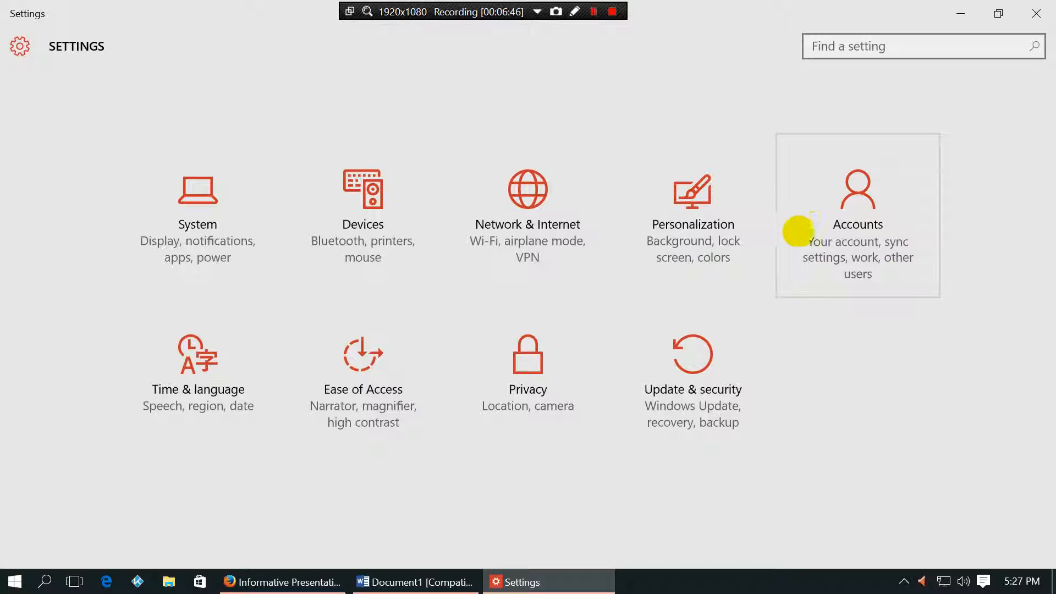
# Step: Go to Accounts > Family & other users and review both child accounts listed
pyautogui.click(857, 212)
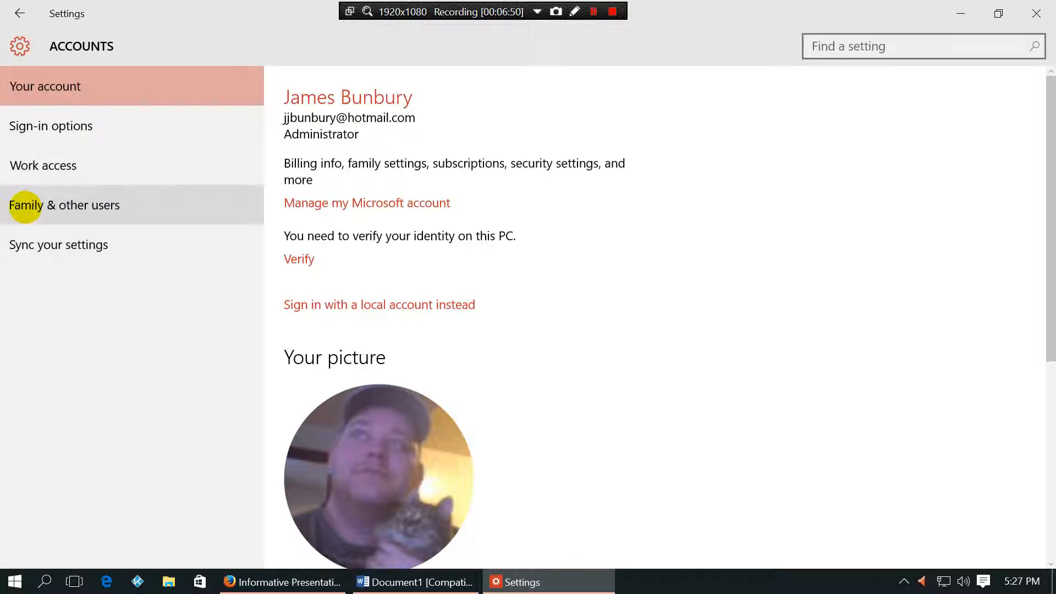
pyautogui.click(25, 207)
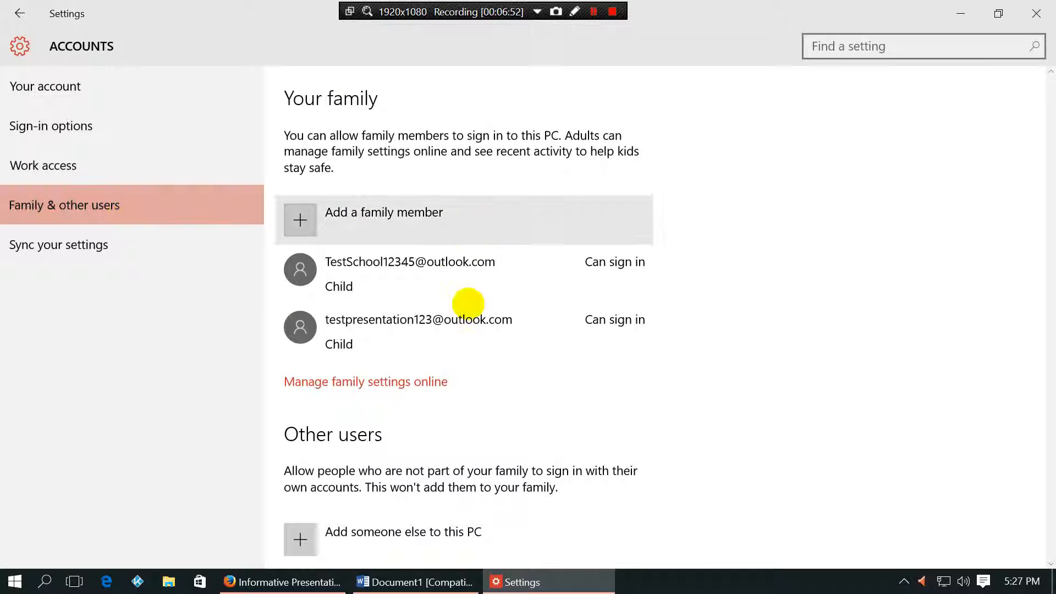
pyautogui.scroll(-3, 468, 303)
pyautogui.scroll(3, 476, 350)
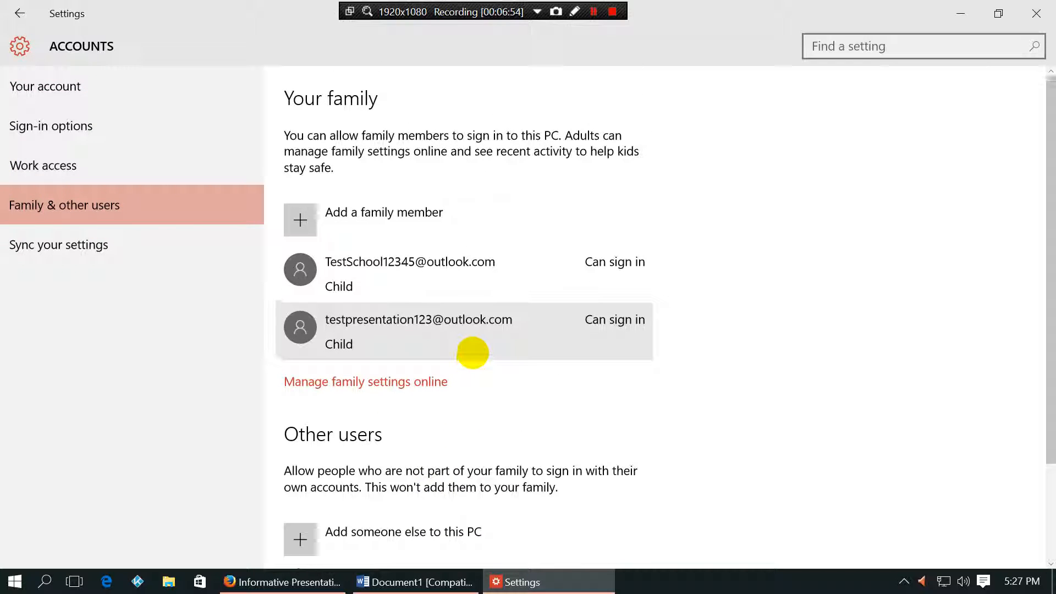